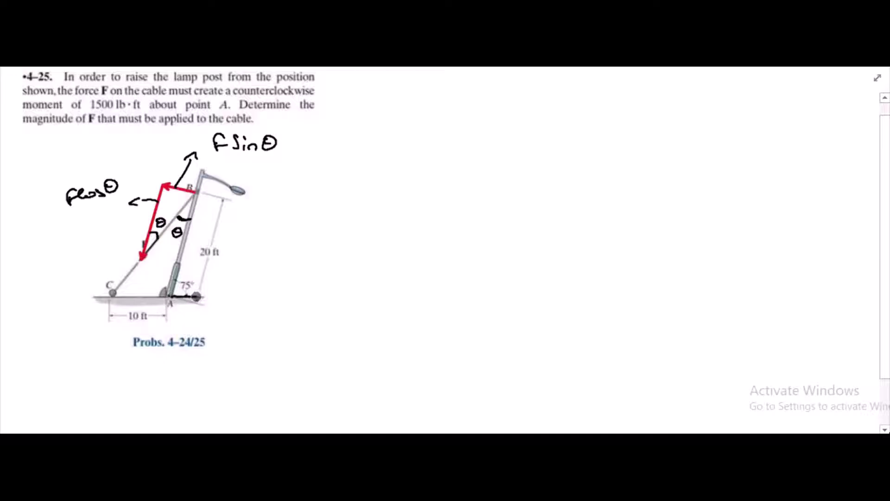
Extend the horizontal reference line at the base of the lamp post at A.
mouse_move(208, 296)
left_mouse_down()
mouse_move(170, 295)
mouse_move(211, 294)
left_mouse_up()
Draw the 105° arc at A, write 180° − 75° = 105° below, and mark angle φ at C.
left_click_drag(167, 281, 148, 291)
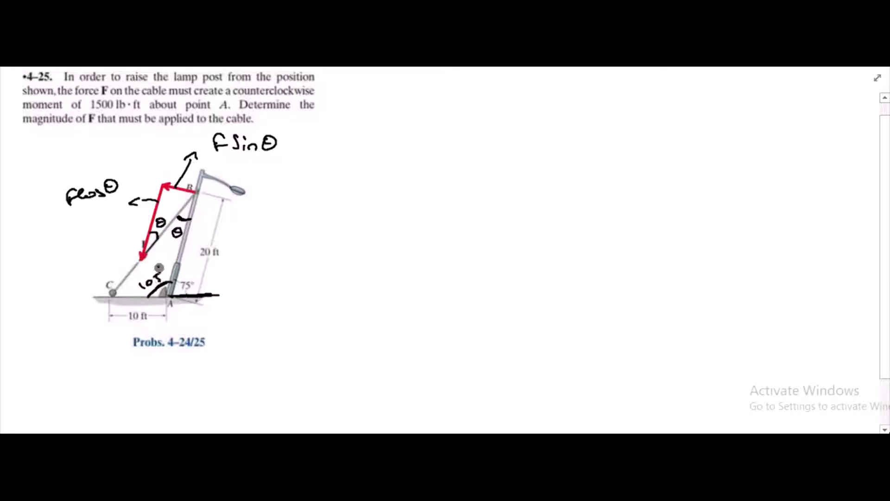
left_click_drag(241, 338, 241, 353)
mouse_move(255, 338)
left_mouse_down()
mouse_move(311, 347)
mouse_move(298, 340)
mouse_move(312, 352)
mouse_move(331, 332)
mouse_move(340, 349)
mouse_move(398, 336)
left_mouse_up()
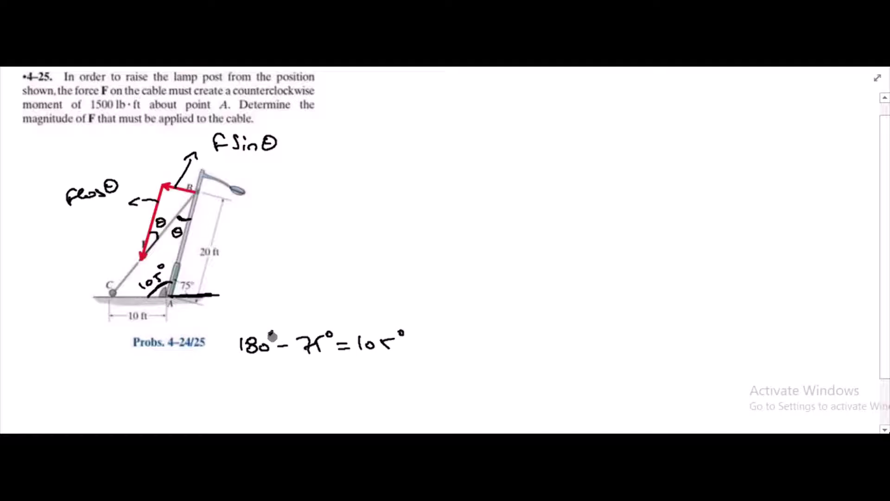
left_click_drag(271, 330, 268, 330)
mouse_move(124, 300)
left_mouse_down()
mouse_move(127, 280)
mouse_move(95, 273)
mouse_move(108, 284)
mouse_move(67, 282)
mouse_move(66, 307)
left_mouse_up()
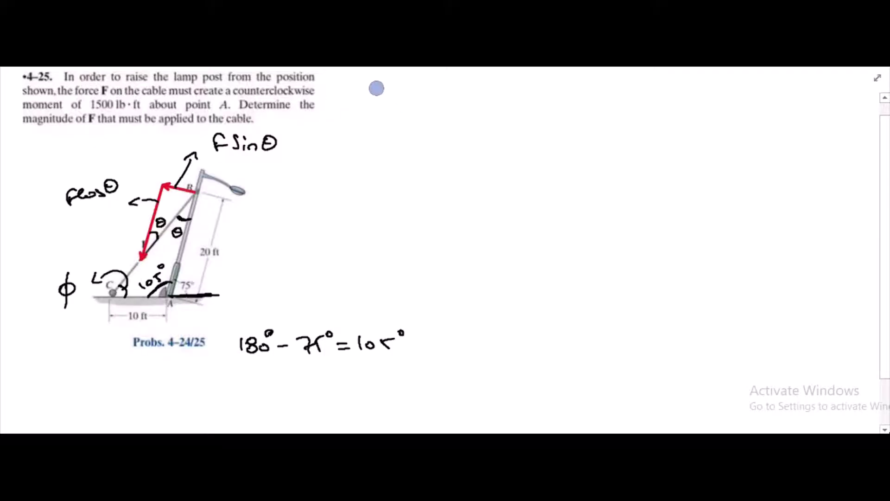
Write 'Consider Δ ABC' and label corners A, B and C on the diagram.
mouse_move(378, 86)
left_mouse_down()
mouse_move(414, 96)
mouse_move(417, 87)
mouse_move(442, 101)
mouse_move(580, 89)
mouse_move(594, 101)
mouse_move(613, 99)
left_mouse_up()
left_click_drag(179, 313, 184, 310)
mouse_move(213, 181)
left_mouse_down()
mouse_move(210, 190)
mouse_move(224, 189)
left_mouse_up()
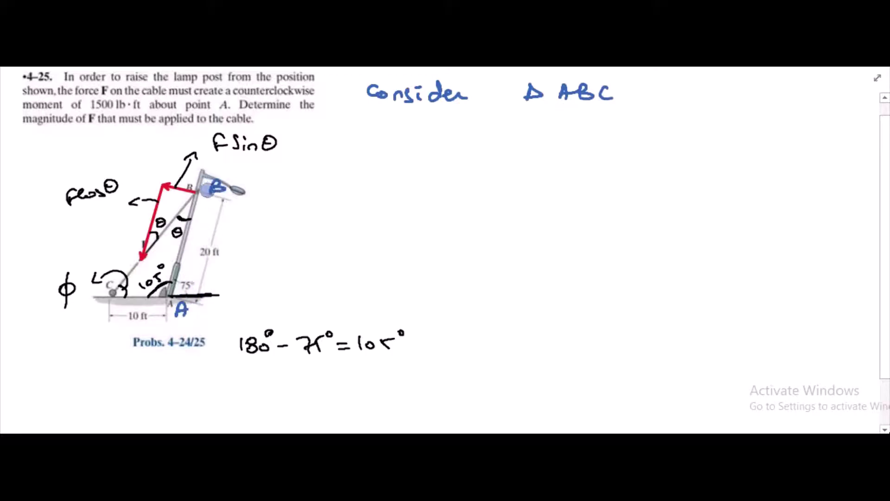
left_click_drag(102, 309, 104, 320)
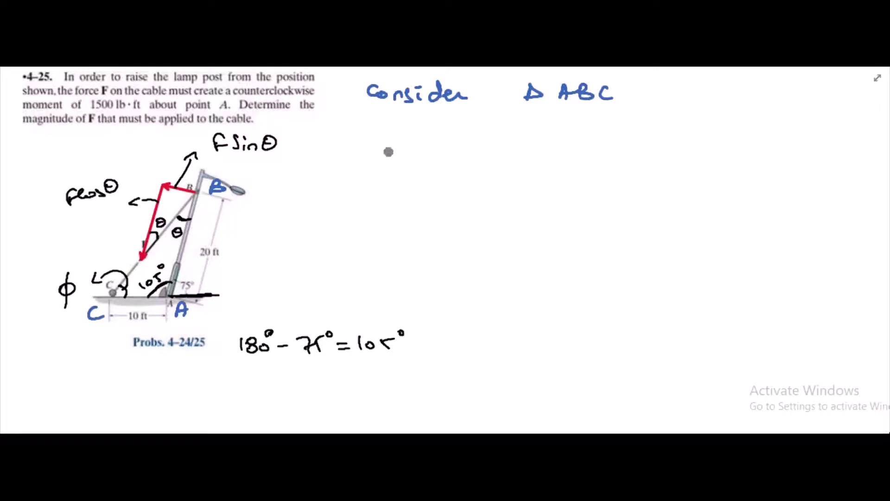
Write the cosine-law equation (BC)² = 10² + 20² − 2(10)(20)cos105°.
mouse_move(377, 135)
left_mouse_down()
mouse_move(377, 150)
mouse_move(410, 148)
mouse_move(378, 153)
left_mouse_up()
left_click_drag(426, 129, 456, 139)
mouse_move(444, 145)
left_mouse_down()
mouse_move(489, 147)
mouse_move(498, 136)
left_mouse_up()
left_click_drag(515, 129, 537, 147)
left_click_drag(529, 141, 563, 145)
left_click_drag(569, 139, 644, 148)
mouse_move(656, 135)
left_mouse_down()
mouse_move(656, 147)
mouse_move(668, 139)
mouse_move(717, 145)
left_mouse_up()
mouse_move(721, 140)
left_mouse_down()
mouse_move(733, 147)
mouse_move(769, 141)
left_mouse_up()
mouse_move(781, 136)
left_mouse_down()
mouse_move(774, 146)
mouse_move(820, 134)
left_mouse_up()
left_click_drag(828, 129, 827, 130)
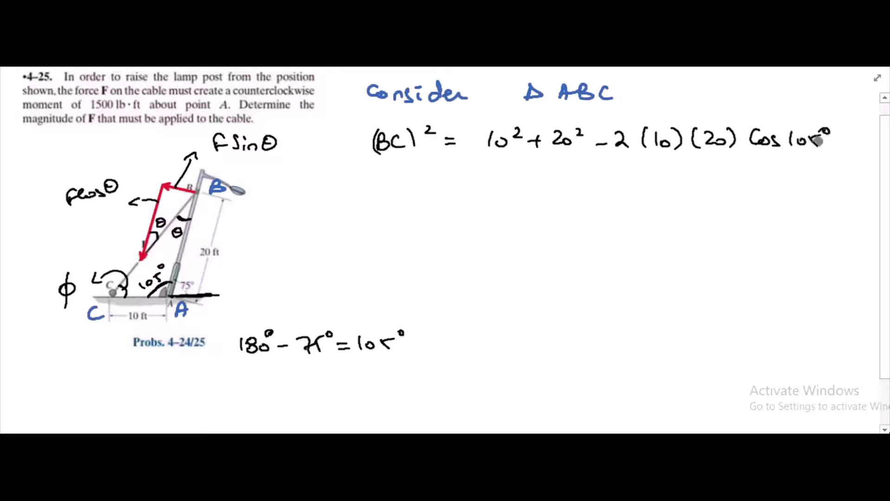
Write the result BC = 24.57 ft and draw a box around it.
mouse_move(398, 178)
left_mouse_down()
mouse_move(400, 192)
mouse_move(423, 191)
left_mouse_up()
left_click_drag(451, 186, 462, 185)
left_click_drag(451, 191, 460, 190)
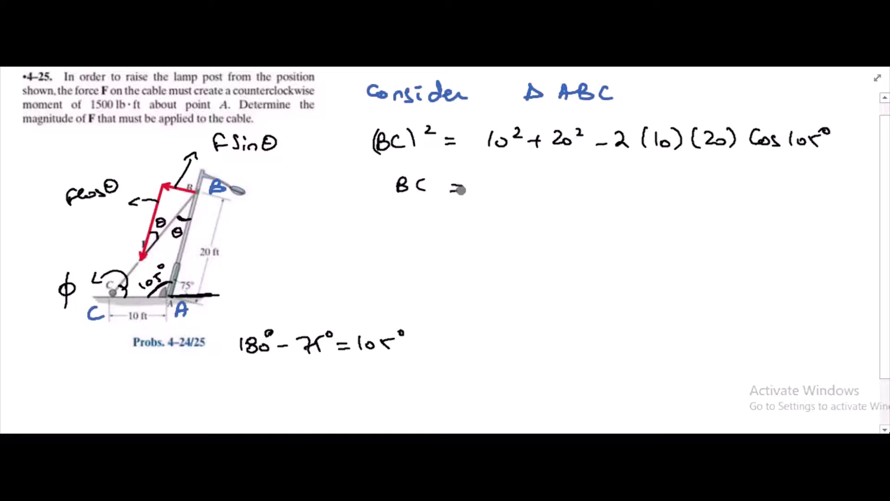
mouse_move(521, 177)
left_mouse_down()
mouse_move(532, 190)
mouse_move(586, 186)
mouse_move(599, 170)
left_mouse_up()
left_click_drag(602, 172, 611, 187)
left_click_drag(649, 166, 645, 192)
left_click_drag(642, 180, 654, 179)
mouse_move(658, 168)
left_mouse_down()
mouse_move(644, 181)
mouse_move(665, 182)
left_mouse_up()
left_click_drag(391, 171, 389, 203)
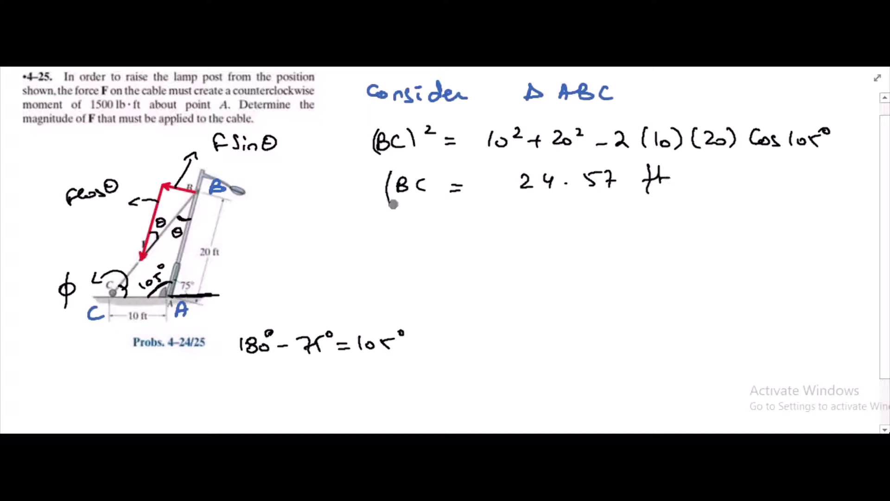
mouse_move(397, 165)
left_mouse_down()
mouse_move(668, 164)
mouse_move(674, 183)
mouse_move(612, 199)
mouse_move(390, 205)
left_mouse_up()
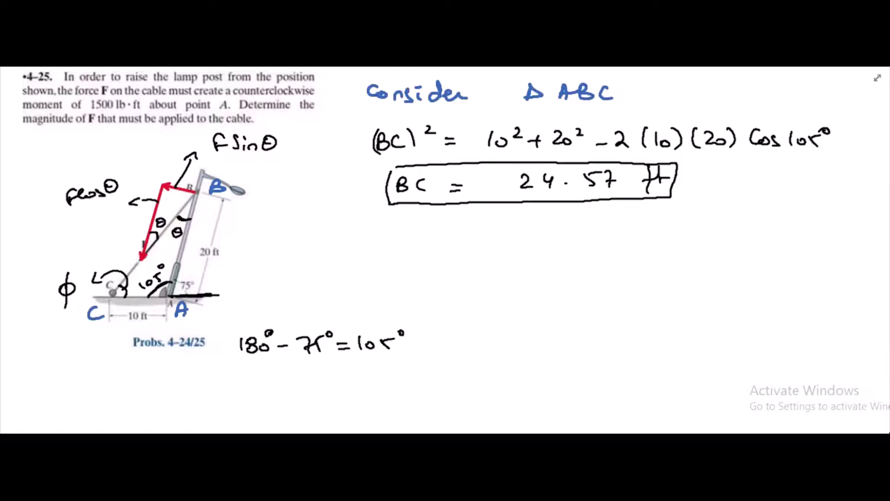
Write the red heading 'By Sine law:'.
mouse_move(393, 227)
left_mouse_down()
mouse_move(413, 234)
mouse_move(411, 253)
left_mouse_up()
left_click_drag(479, 225, 527, 238)
left_click_drag(578, 223, 580, 237)
left_click_drag(590, 226, 649, 234)
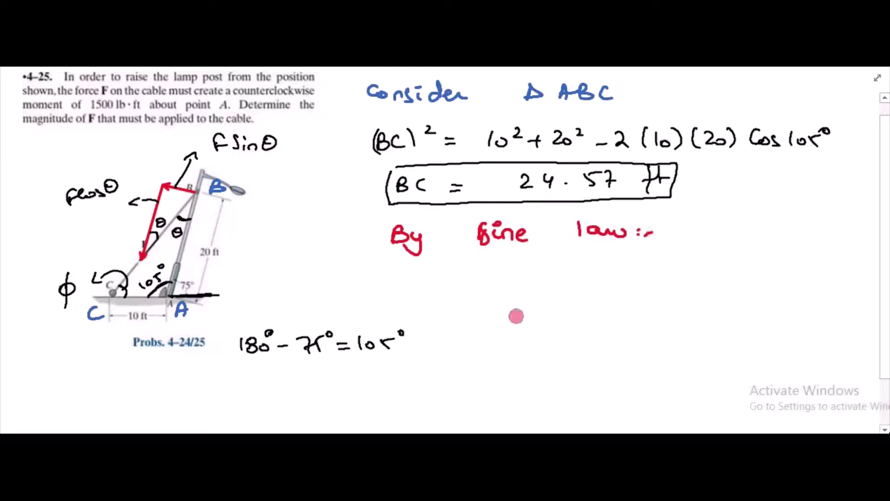
mouse_move(519, 275)
left_mouse_down()
mouse_move(515, 284)
mouse_move(542, 290)
left_mouse_up()
Write the sine-law ratio BC/sin105° = 10/sinθ.
left_click_drag(478, 291, 565, 290)
mouse_move(517, 307)
left_mouse_down()
mouse_move(506, 320)
mouse_move(549, 320)
mouse_move(596, 304)
mouse_move(595, 289)
mouse_move(658, 277)
left_mouse_up()
left_click_drag(641, 282, 658, 282)
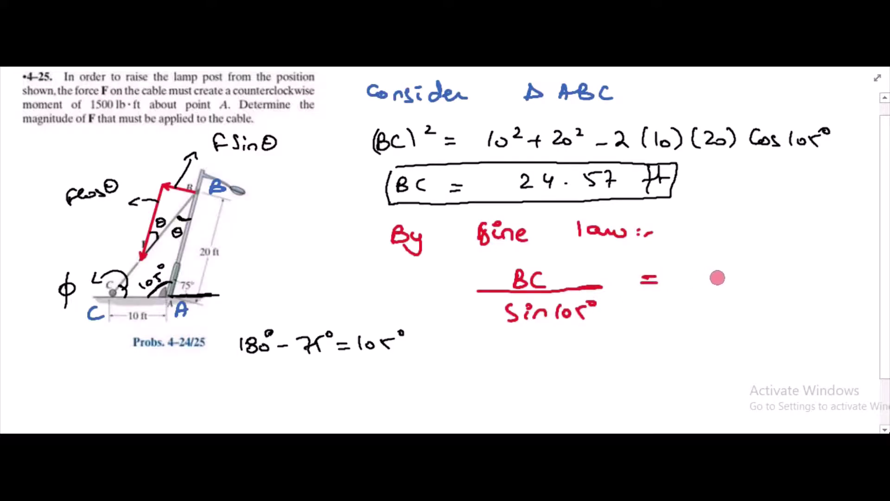
left_click_drag(715, 268, 714, 279)
left_click_drag(729, 268, 765, 283)
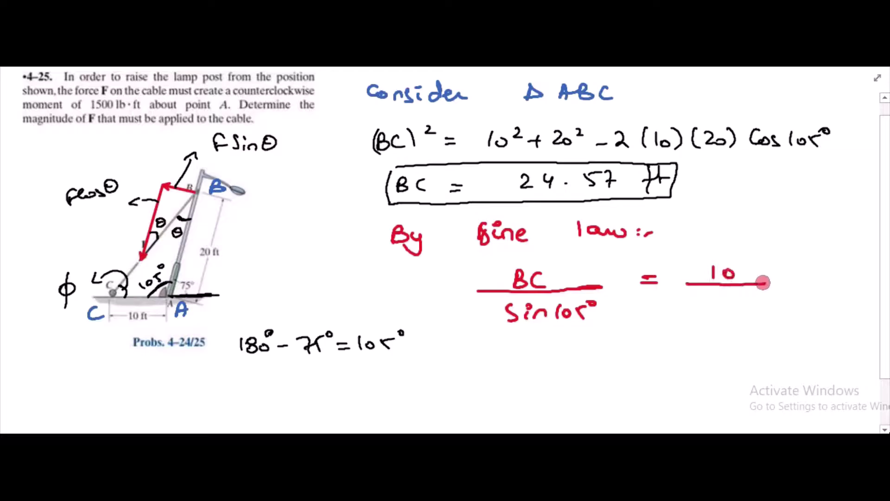
mouse_move(708, 296)
left_mouse_down()
mouse_move(696, 311)
mouse_move(712, 312)
left_mouse_up()
left_click_drag(718, 311, 741, 303)
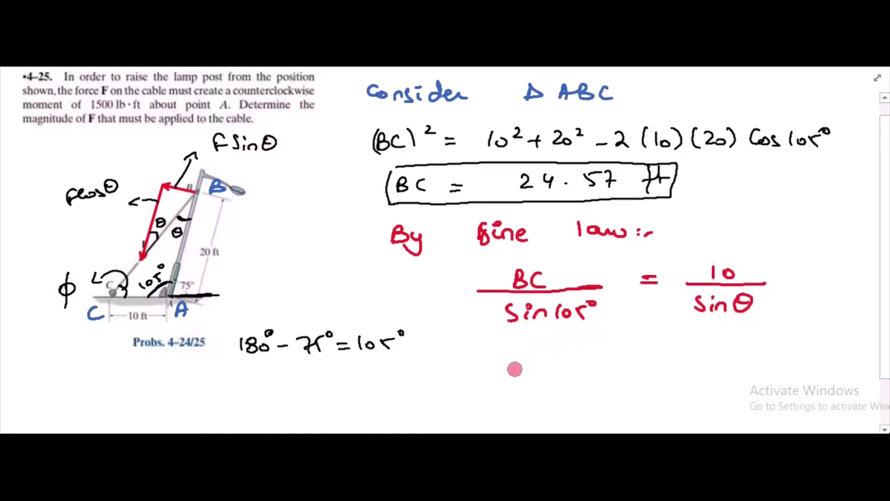
Solve for sinθ = 10×sin105/24.57, underlining 24.57 in the BC result.
left_click_drag(514, 342, 505, 356)
mouse_move(519, 347)
left_mouse_down()
mouse_move(520, 355)
mouse_move(538, 356)
mouse_move(553, 343)
mouse_move(587, 344)
left_mouse_up()
left_click_drag(574, 352, 588, 352)
mouse_move(631, 333)
left_mouse_down()
mouse_move(630, 352)
mouse_move(646, 338)
mouse_move(681, 348)
left_mouse_up()
mouse_move(680, 336)
left_mouse_down()
mouse_move(669, 349)
mouse_move(686, 350)
left_mouse_up()
mouse_move(703, 343)
left_mouse_down()
mouse_move(721, 348)
mouse_move(748, 338)
left_mouse_up()
left_click_drag(763, 334, 768, 344)
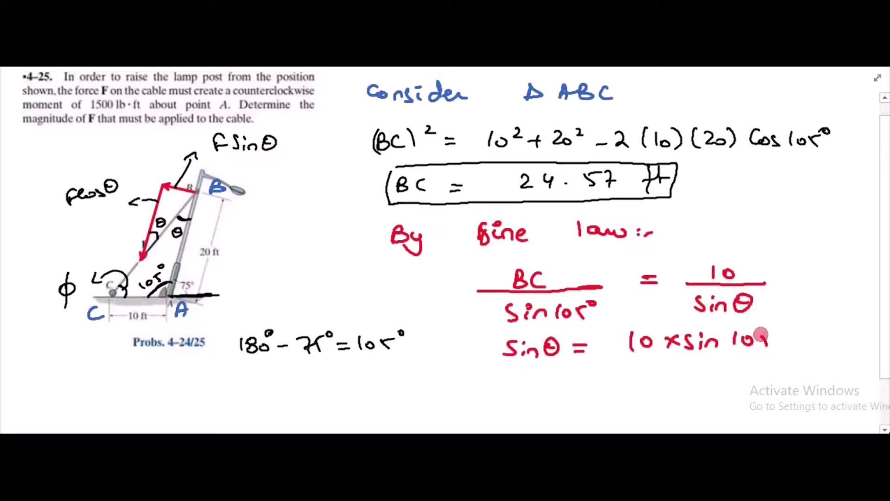
left_click_drag(631, 361, 781, 355)
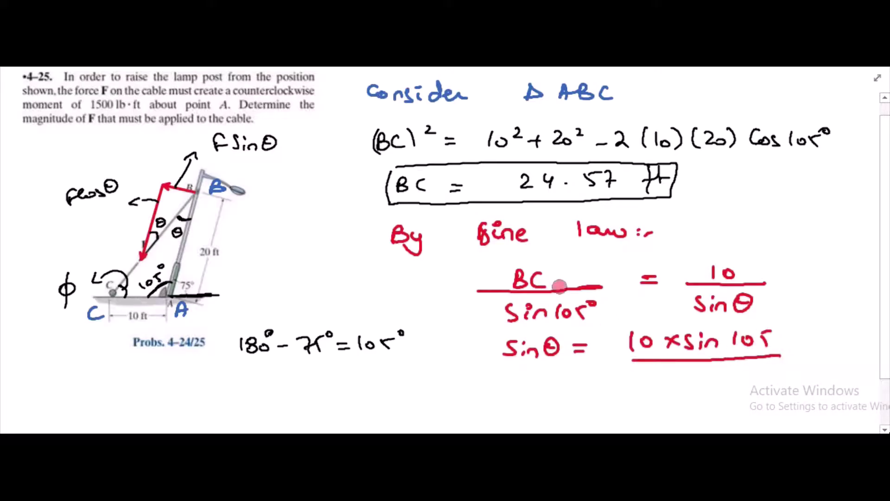
left_click_drag(521, 191, 616, 187)
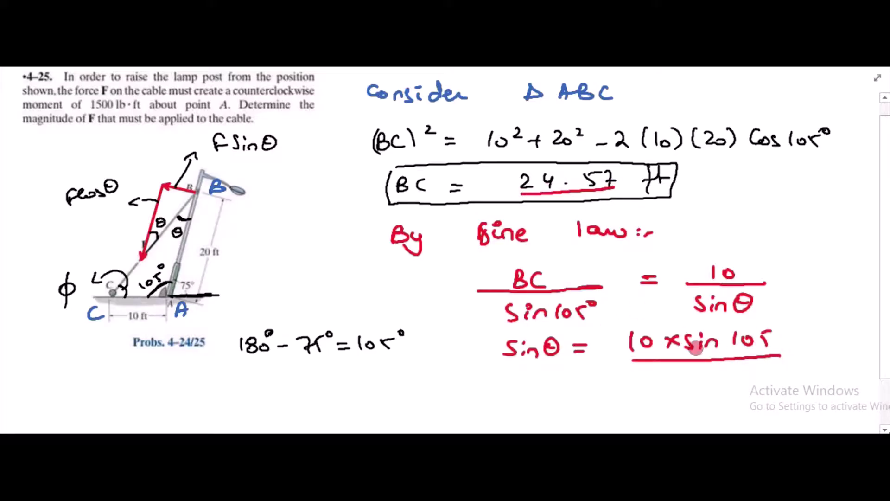
mouse_move(677, 372)
left_mouse_down()
mouse_move(691, 385)
mouse_move(752, 385)
left_mouse_up()
left_click(714, 381)
Write θ = 23.15° and box the result.
scroll(849, 362, "down", 1)
left_click_drag(542, 367, 547, 382)
left_click_drag(537, 374, 577, 371)
mouse_move(563, 380)
left_mouse_down()
mouse_move(685, 383)
mouse_move(710, 366)
left_mouse_up()
left_click(652, 379)
left_click_drag(524, 357, 523, 386)
mouse_move(525, 355)
left_mouse_down()
mouse_move(727, 354)
mouse_move(717, 392)
mouse_move(523, 391)
left_mouse_up()
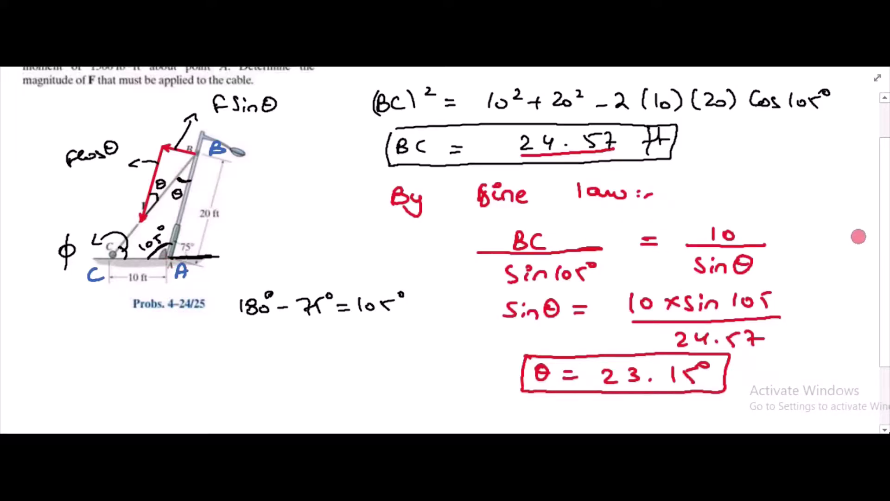
Circle Fcosθ, draw an arrow from B down the post, and cross out Fcosθ.
left_click_drag(885, 228, 843, 197)
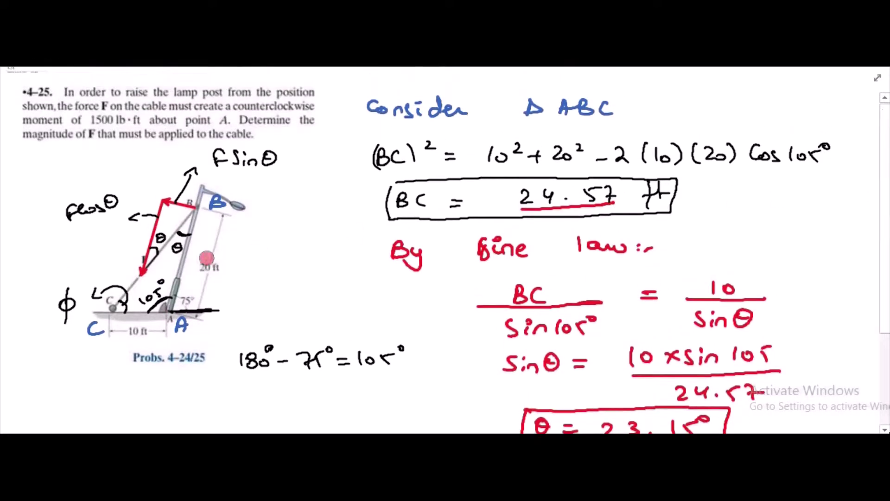
mouse_move(81, 227)
left_mouse_down()
mouse_move(127, 207)
mouse_move(62, 187)
mouse_move(78, 225)
left_mouse_up()
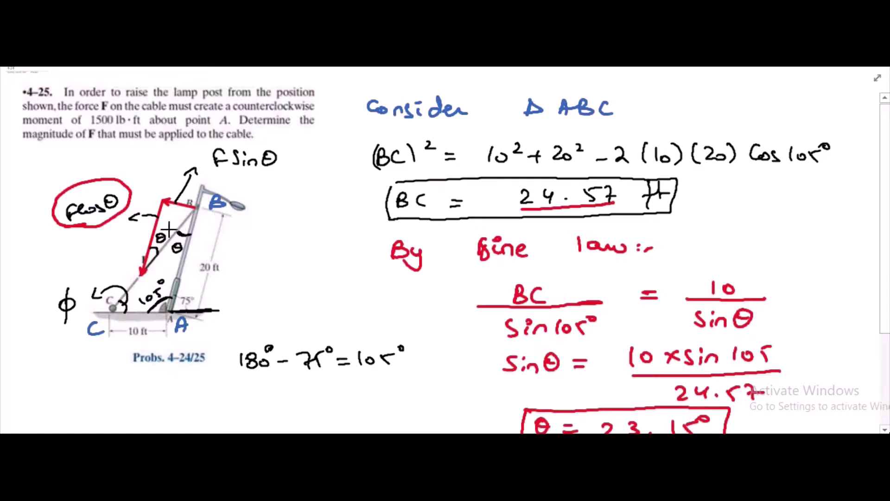
left_click_drag(197, 210, 181, 272)
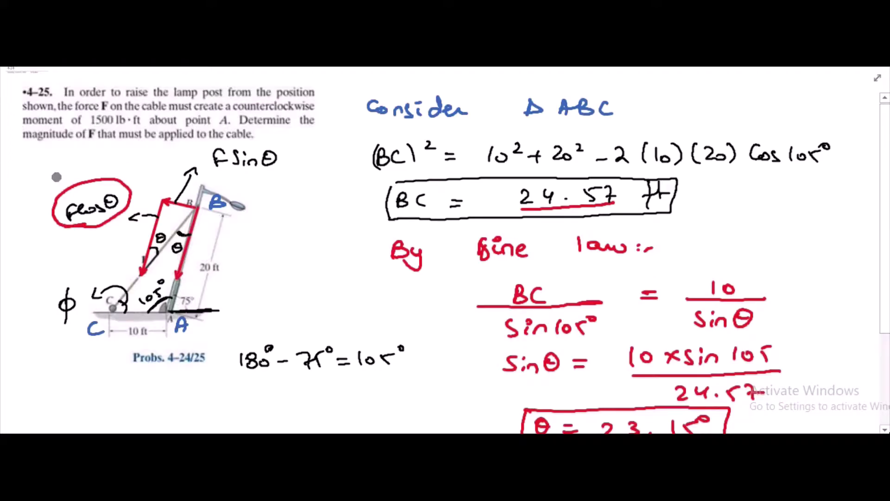
left_click_drag(42, 180, 64, 186)
scroll(367, 296, "down", 2)
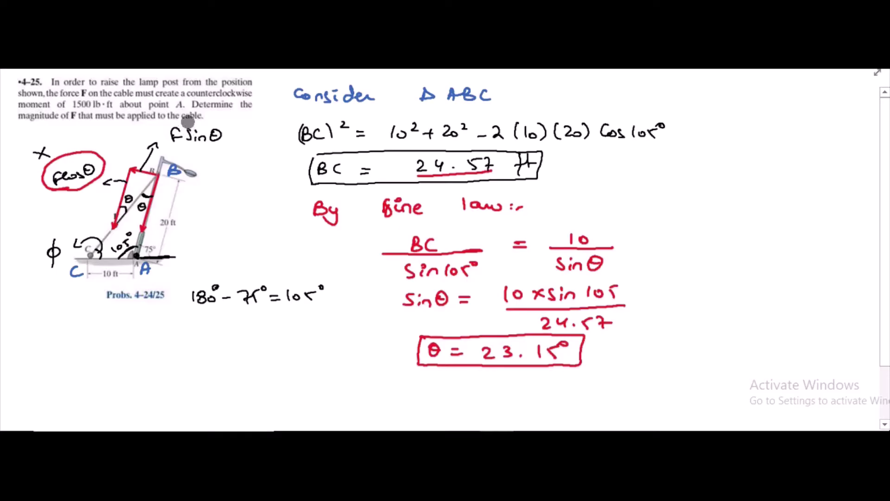
Write the moment equation MA = Fsinθ(20), marking the 20 ft moment arm.
mouse_move(694, 194)
left_mouse_down()
mouse_move(707, 183)
mouse_move(726, 190)
mouse_move(673, 204)
mouse_move(687, 200)
left_mouse_up()
left_click_drag(745, 184, 759, 183)
left_click_drag(745, 190, 759, 189)
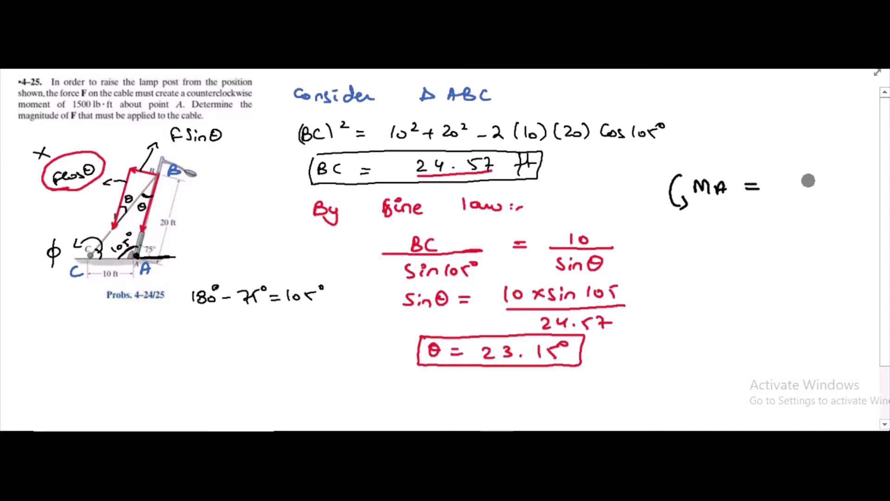
mouse_move(782, 182)
left_mouse_down()
mouse_move(820, 185)
mouse_move(850, 186)
left_mouse_up()
left_click_drag(199, 208, 197, 238)
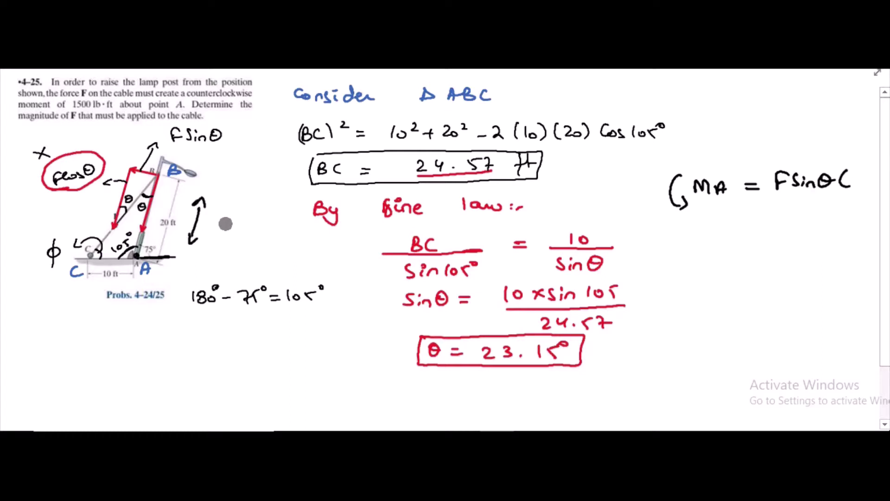
left_click_drag(868, 169, 871, 188)
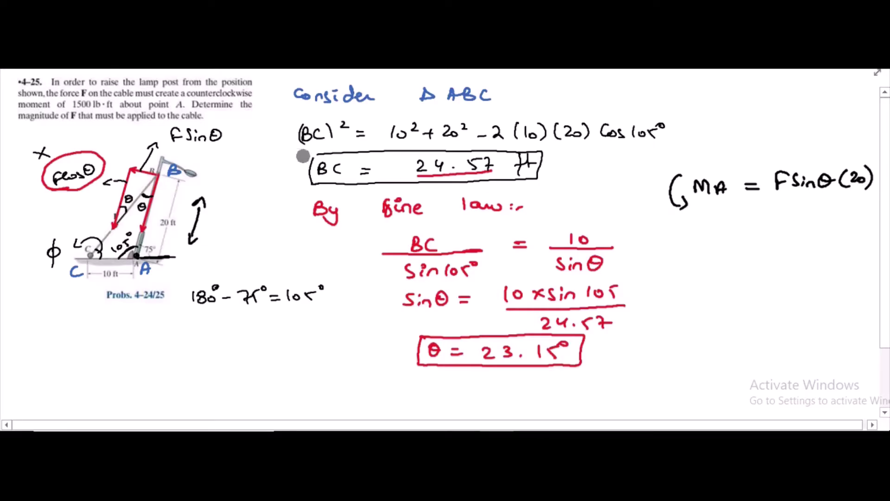
Write 1500 = Fsinθ(20) and rearrange to F = 1500/(sinθ(20)).
left_click_drag(703, 240, 717, 235)
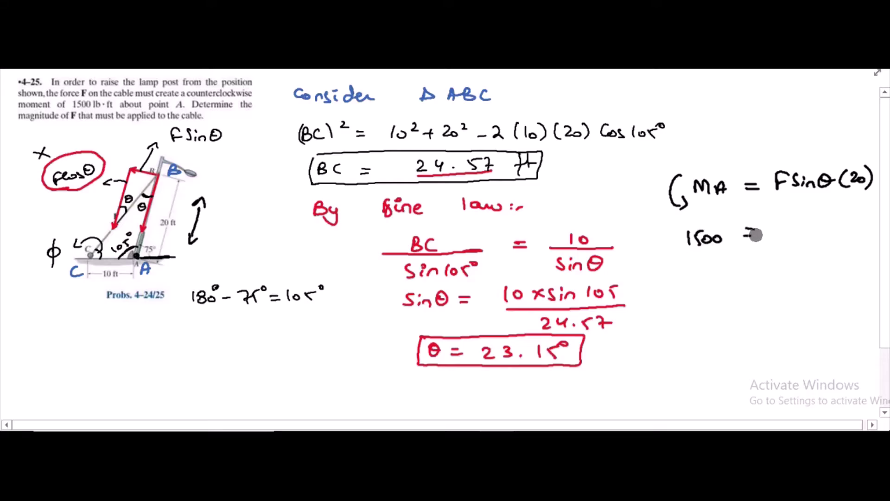
mouse_move(780, 223)
left_mouse_down()
mouse_move(806, 227)
mouse_move(800, 239)
mouse_move(873, 243)
left_mouse_up()
mouse_move(714, 265)
left_mouse_down()
mouse_move(739, 279)
mouse_move(818, 278)
left_mouse_up()
left_click_drag(751, 290, 859, 287)
mouse_move(742, 311)
left_mouse_down()
mouse_move(769, 318)
mouse_move(841, 316)
left_mouse_up()
left_click_drag(844, 303, 845, 322)
Substitute θ = 23.15° to get the final force F = 190.77 lb.
mouse_move(711, 339)
left_mouse_down()
mouse_move(841, 344)
mouse_move(855, 333)
left_mouse_up()
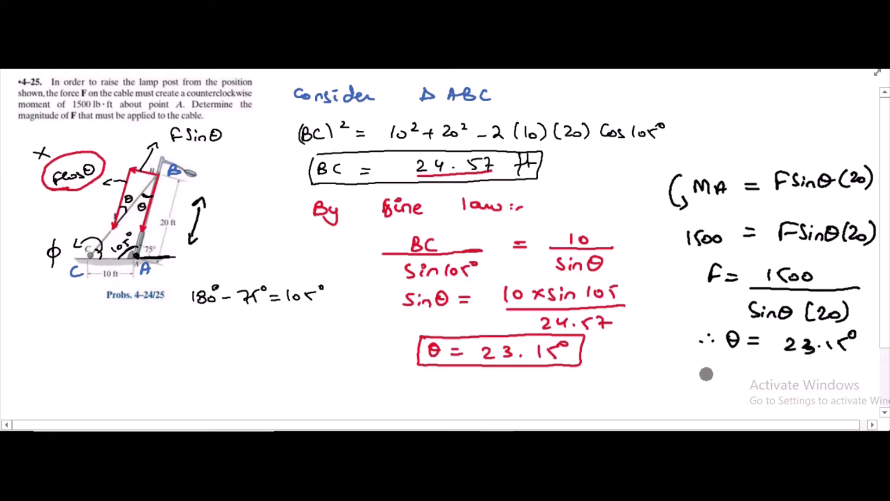
left_click_drag(708, 370, 717, 369)
left_click_drag(721, 367, 734, 366)
left_click_drag(721, 375, 735, 376)
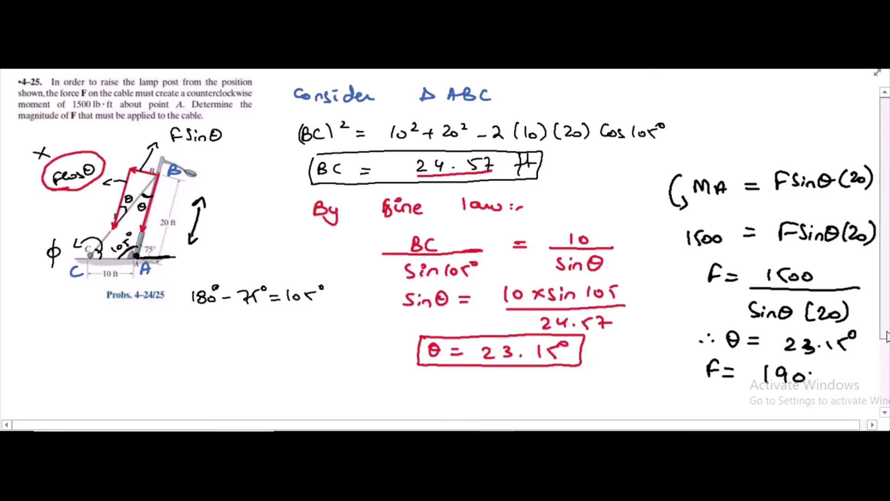
scroll(885, 356, "down", 1)
left_click_drag(829, 330, 874, 332)
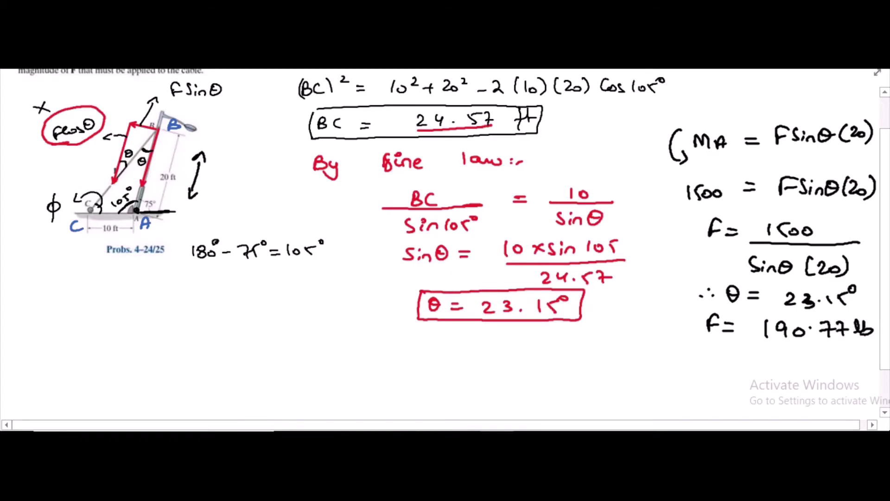